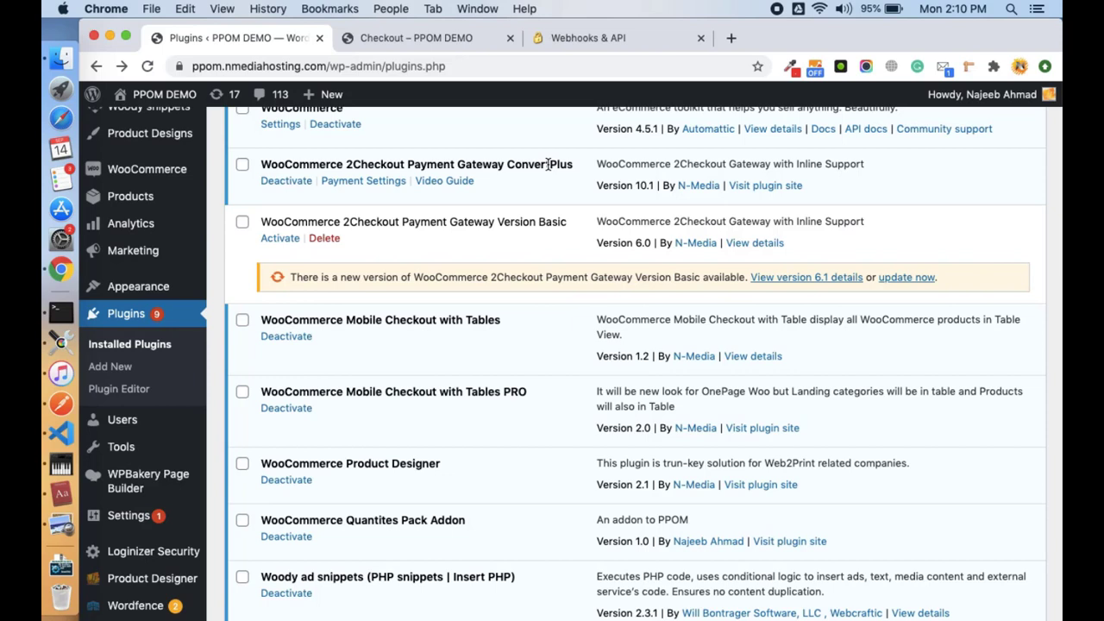
Open the payment settings of the WooCommerce 2Checkout Payment Gateway ConvertPlus plugin and locate the merchant code.
{"action": "scroll", "coordinate": [548, 164], "scroll_direction": "up", "scroll_amount": 1}
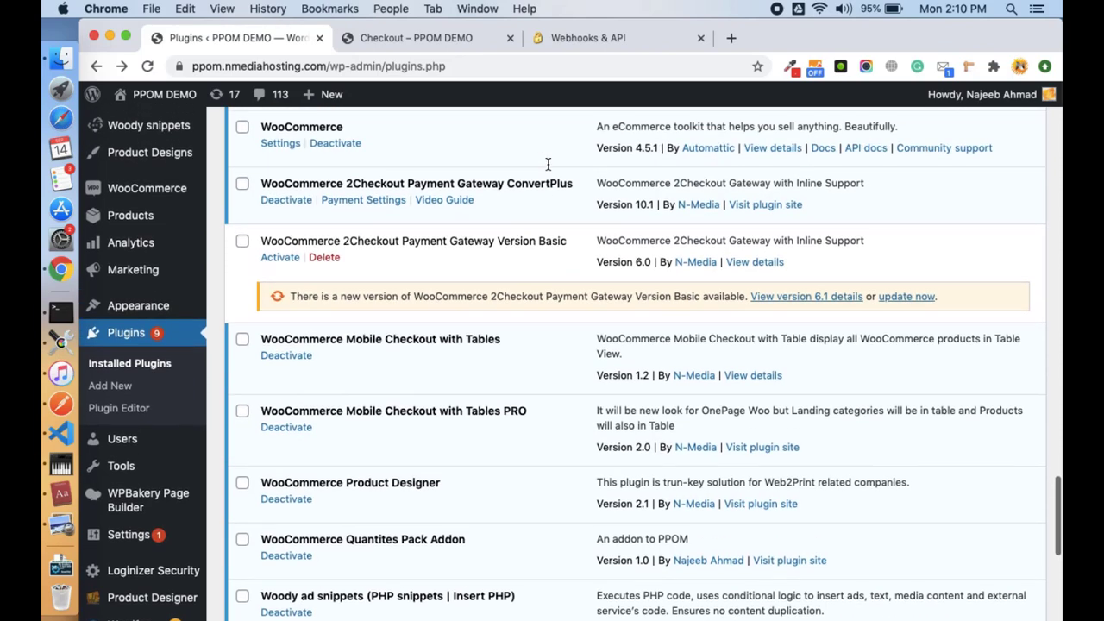
{"action": "left_click", "coordinate": [371, 204]}
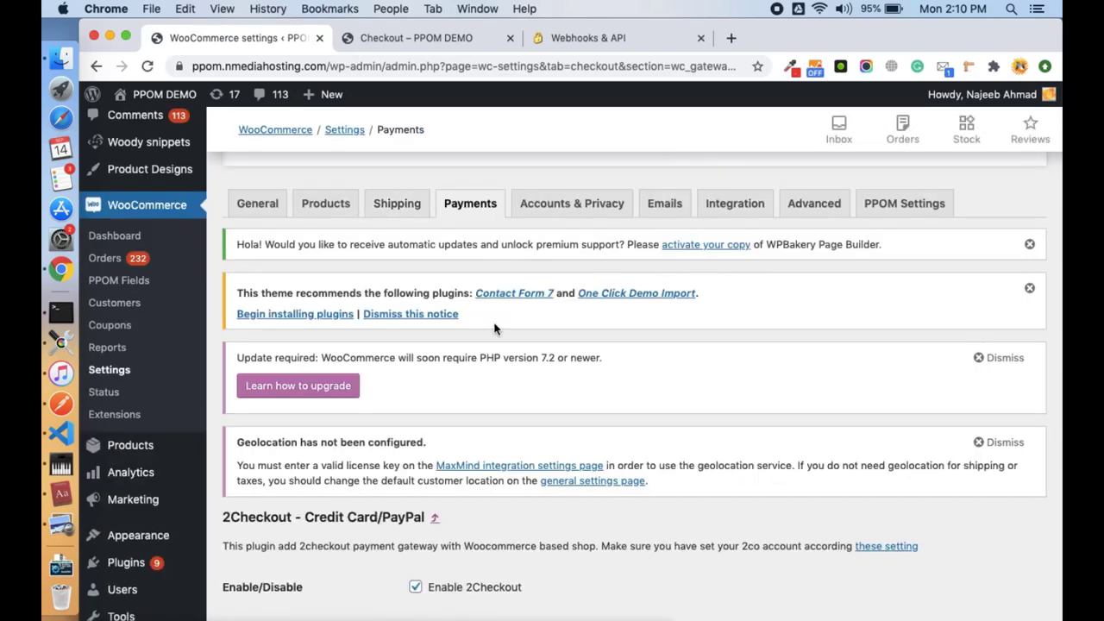
{"action": "scroll", "coordinate": [496, 328], "scroll_direction": "down", "scroll_amount": 6}
{"action": "scroll", "coordinate": [496, 328], "scroll_direction": "down", "scroll_amount": 1}
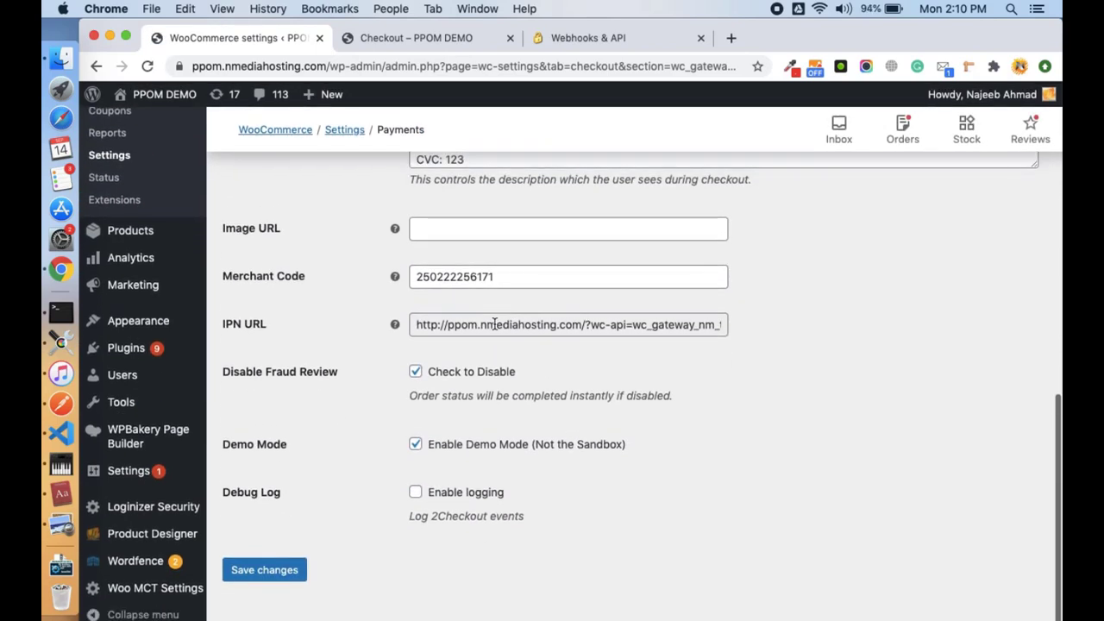
{"action": "double_click", "coordinate": [472, 277]}
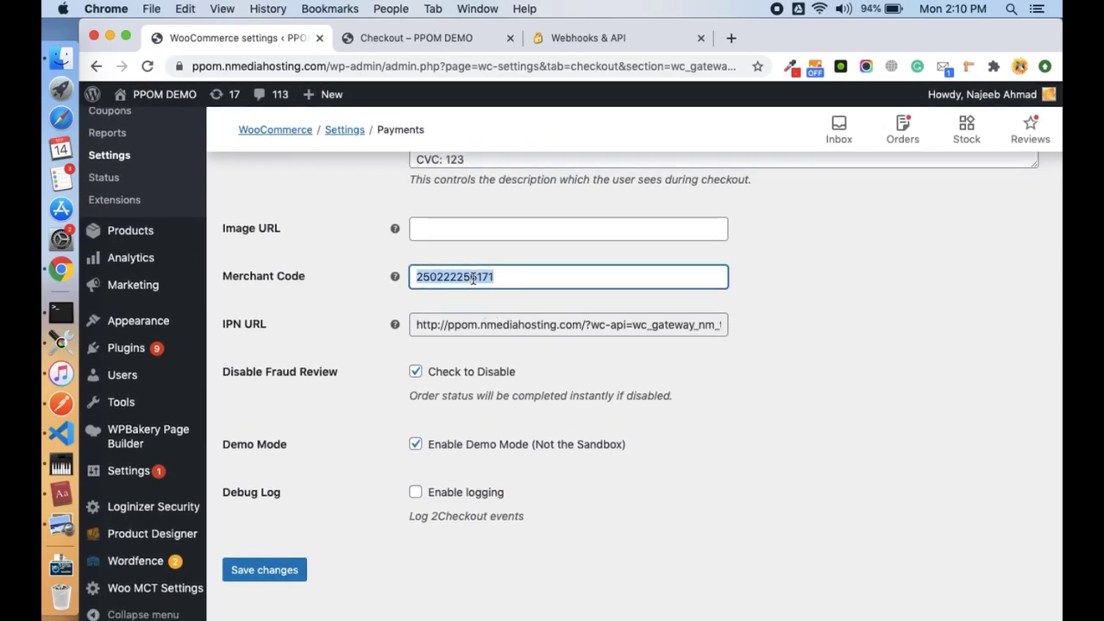
Compare the merchant code on 2Checkout's Webhooks & API page with the one in the WooCommerce payment settings.
{"action": "left_click", "coordinate": [595, 38]}
{"action": "scroll", "coordinate": [564, 397], "scroll_direction": "up", "scroll_amount": 6}
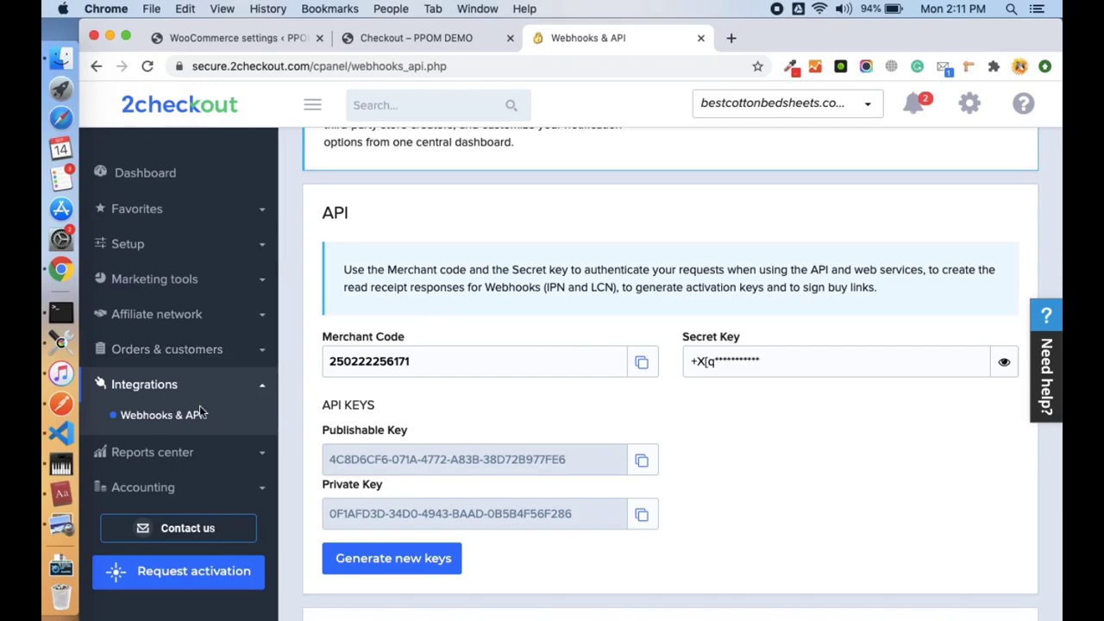
{"action": "left_click", "coordinate": [202, 38]}
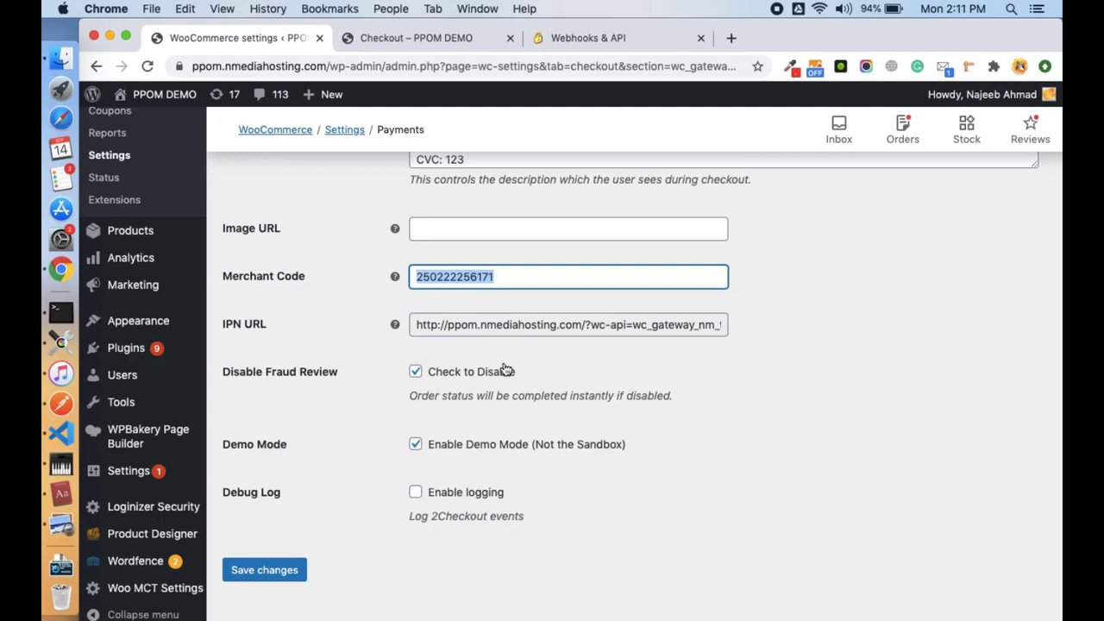
{"action": "left_click", "coordinate": [498, 278]}
{"action": "double_click", "coordinate": [497, 278]}
Compare the gateway's IPN URL with the global URL in 2Checkout's Instant Notification System (INS) section, and check that INS is enabled.
{"action": "triple_click", "coordinate": [477, 325]}
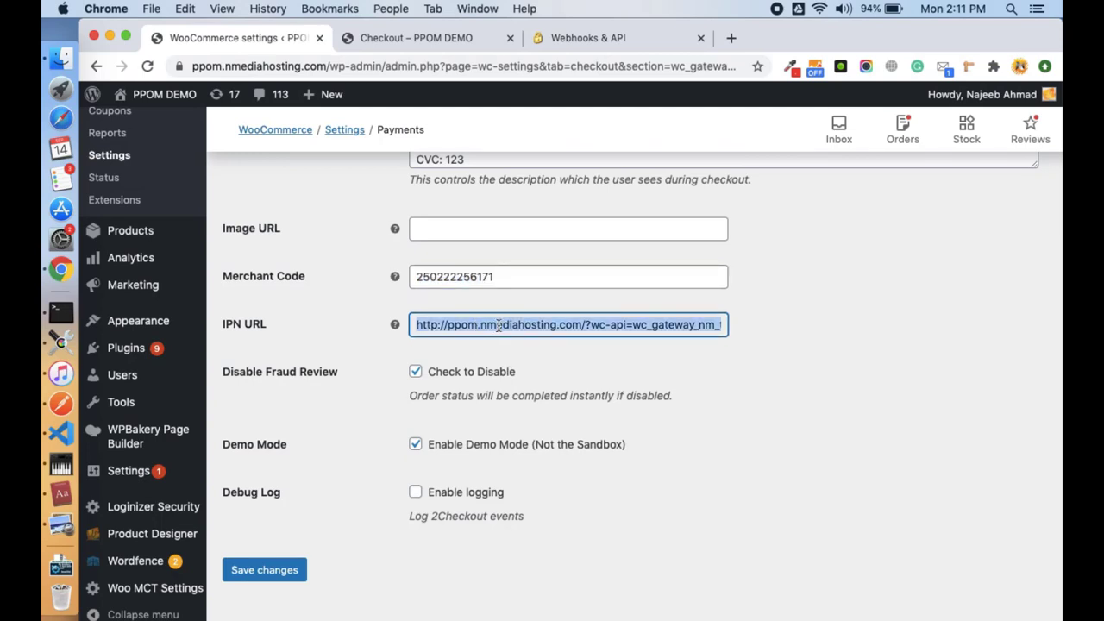
{"action": "left_click", "coordinate": [642, 38]}
{"action": "scroll", "coordinate": [516, 406], "scroll_direction": "down", "scroll_amount": 10}
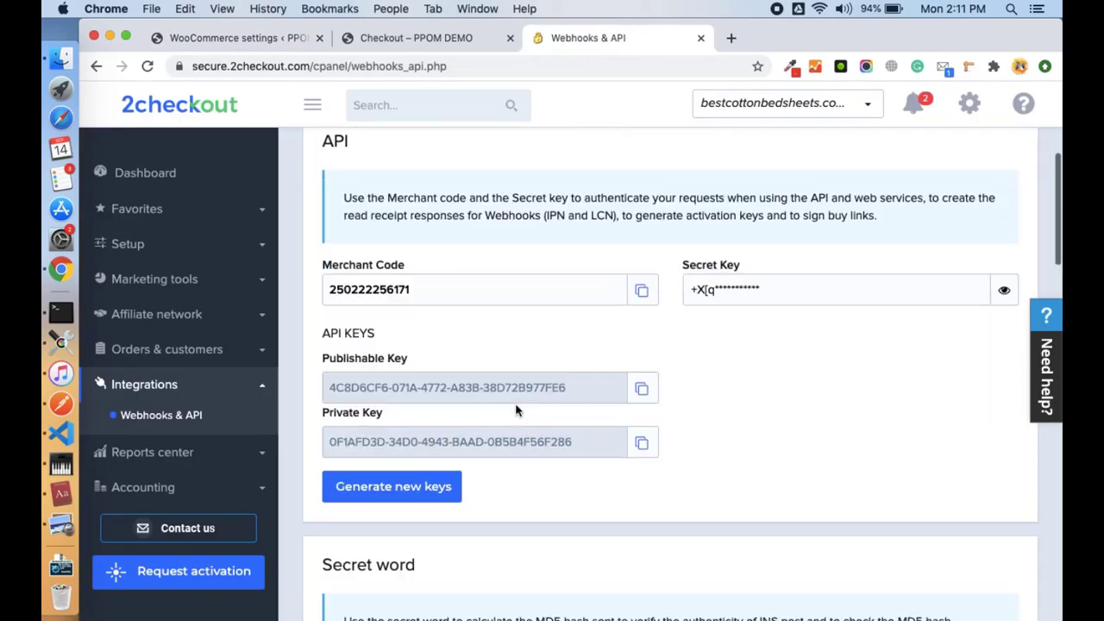
{"action": "scroll", "coordinate": [516, 405], "scroll_direction": "down", "scroll_amount": 5}
{"action": "triple_click", "coordinate": [512, 443]}
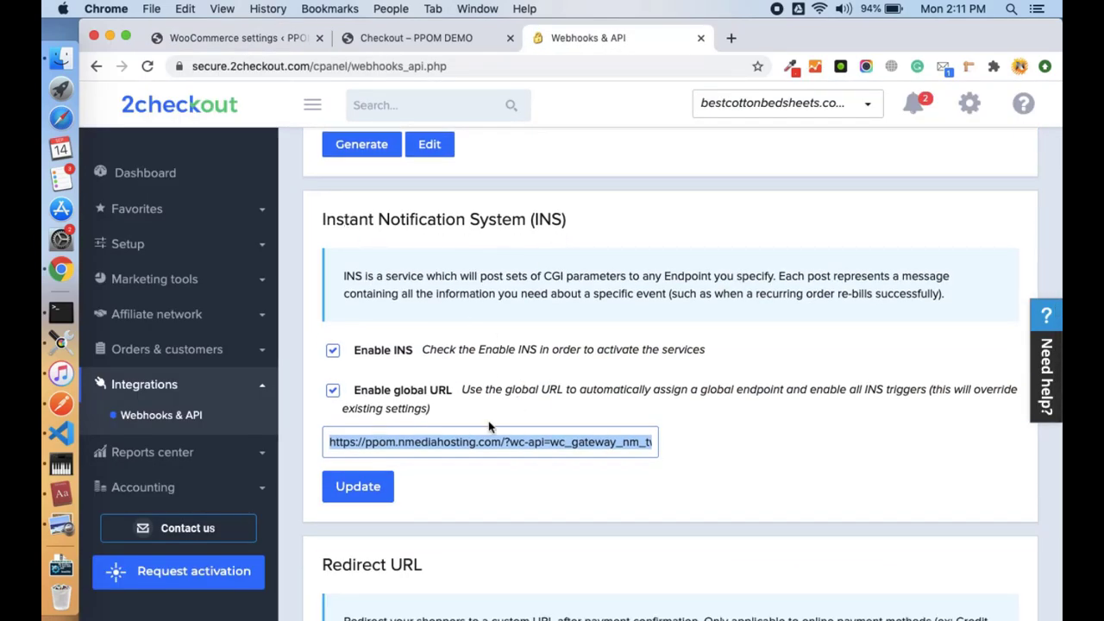
{"action": "scroll", "coordinate": [488, 426], "scroll_direction": "down", "scroll_amount": 1}
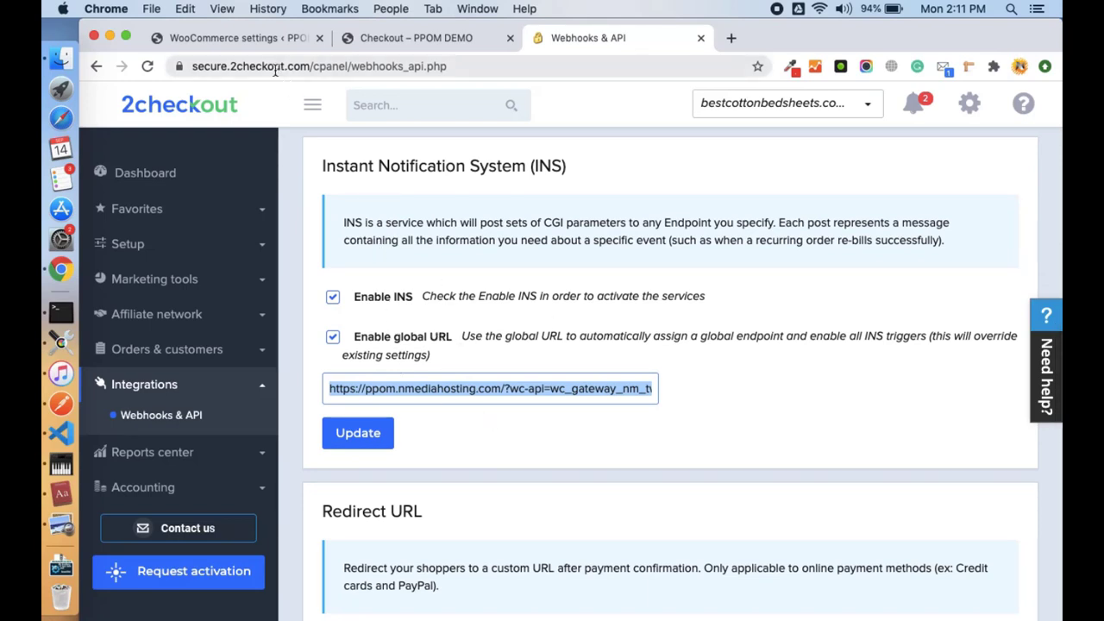
{"action": "scroll", "coordinate": [446, 322], "scroll_direction": "up", "scroll_amount": 1}
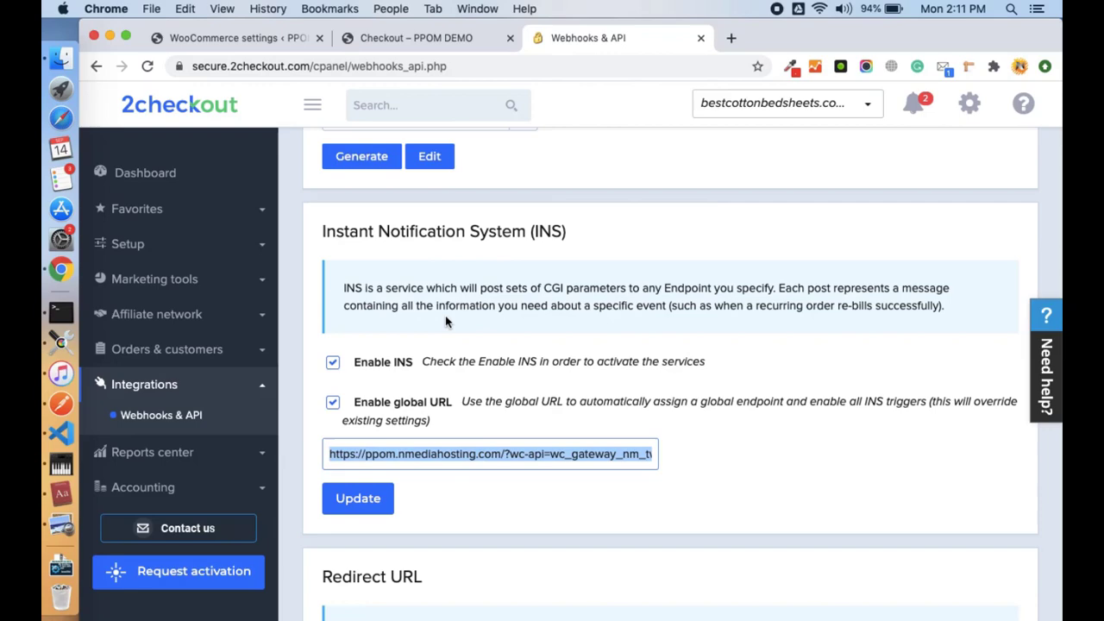
{"action": "scroll", "coordinate": [446, 322], "scroll_direction": "down", "scroll_amount": 1}
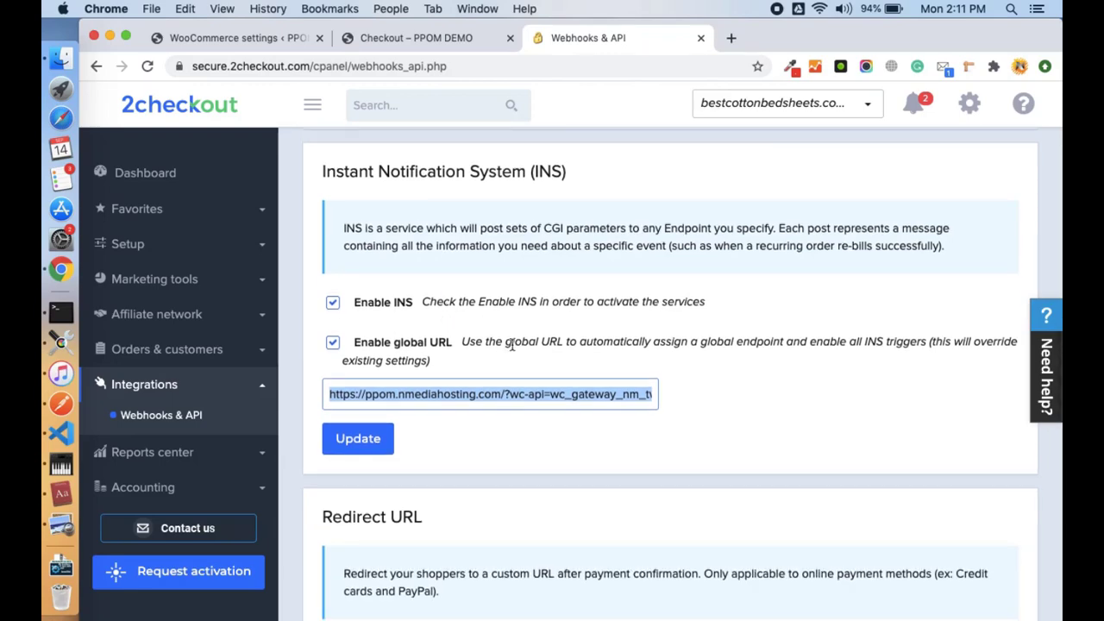
Review the store's checkout page, choose 2Checkout Payment as the payment method, and place the order for Auto Complete Demo.
{"action": "left_click", "coordinate": [444, 41]}
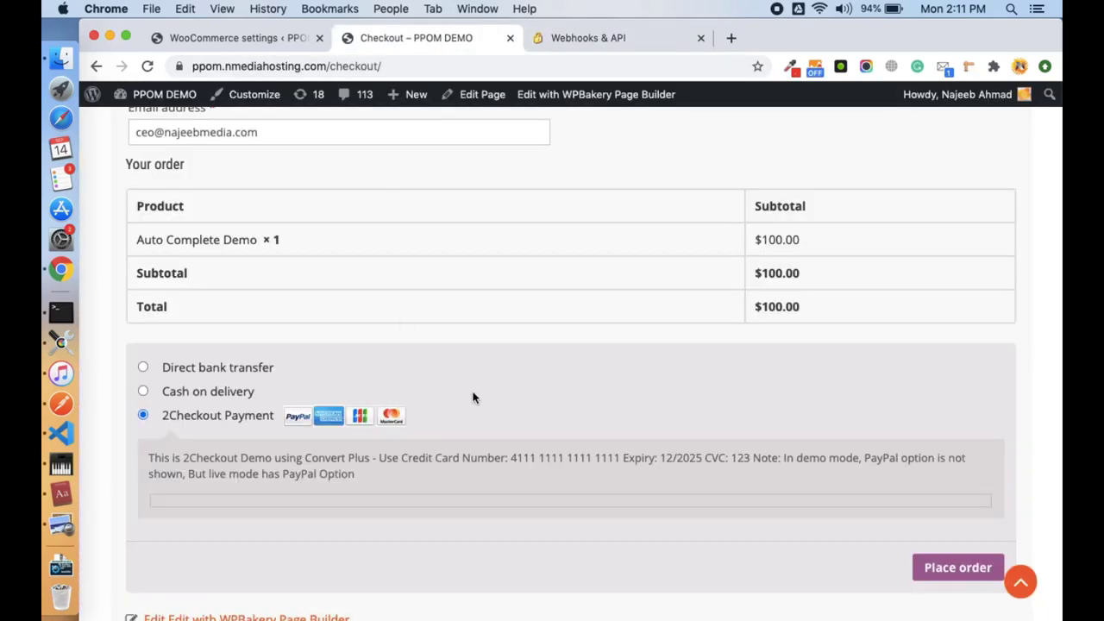
{"action": "scroll", "coordinate": [472, 397], "scroll_direction": "up", "scroll_amount": 2}
{"action": "scroll", "coordinate": [472, 398], "scroll_direction": "down", "scroll_amount": 2}
{"action": "scroll", "coordinate": [473, 398], "scroll_direction": "up", "scroll_amount": 6}
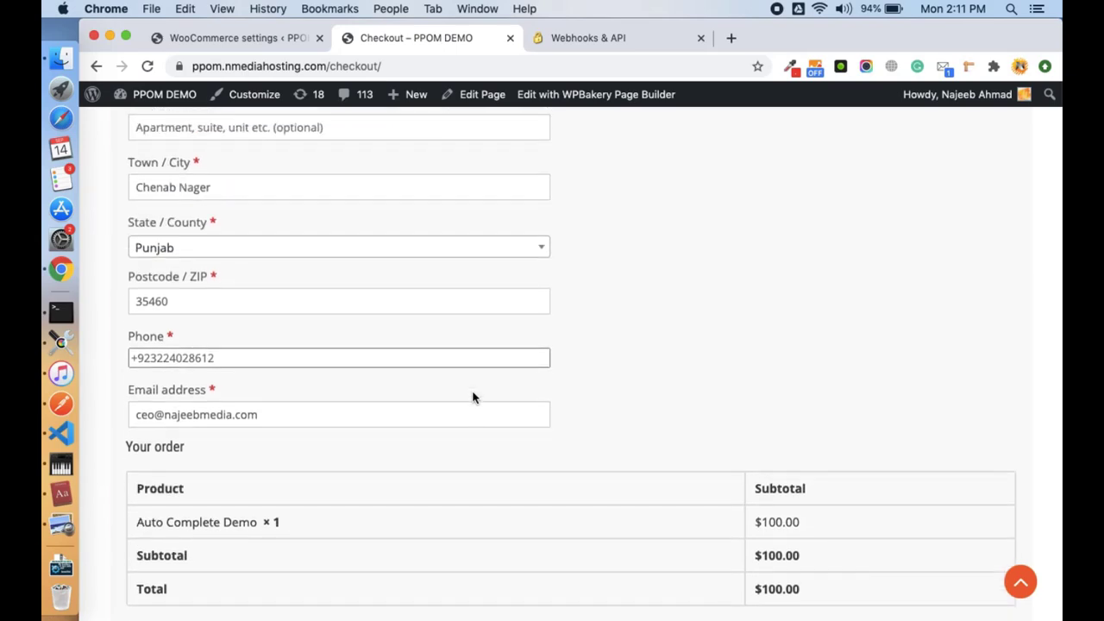
{"action": "scroll", "coordinate": [473, 398], "scroll_direction": "up", "scroll_amount": 2}
{"action": "scroll", "coordinate": [473, 397], "scroll_direction": "down", "scroll_amount": 12}
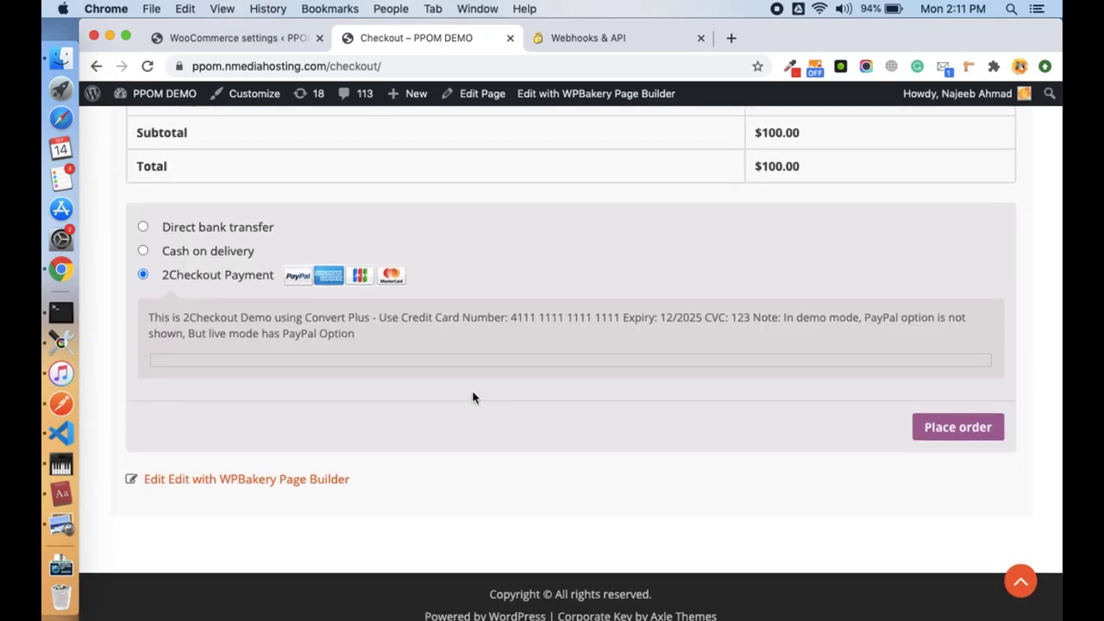
{"action": "scroll", "coordinate": [472, 398], "scroll_direction": "up", "scroll_amount": 1}
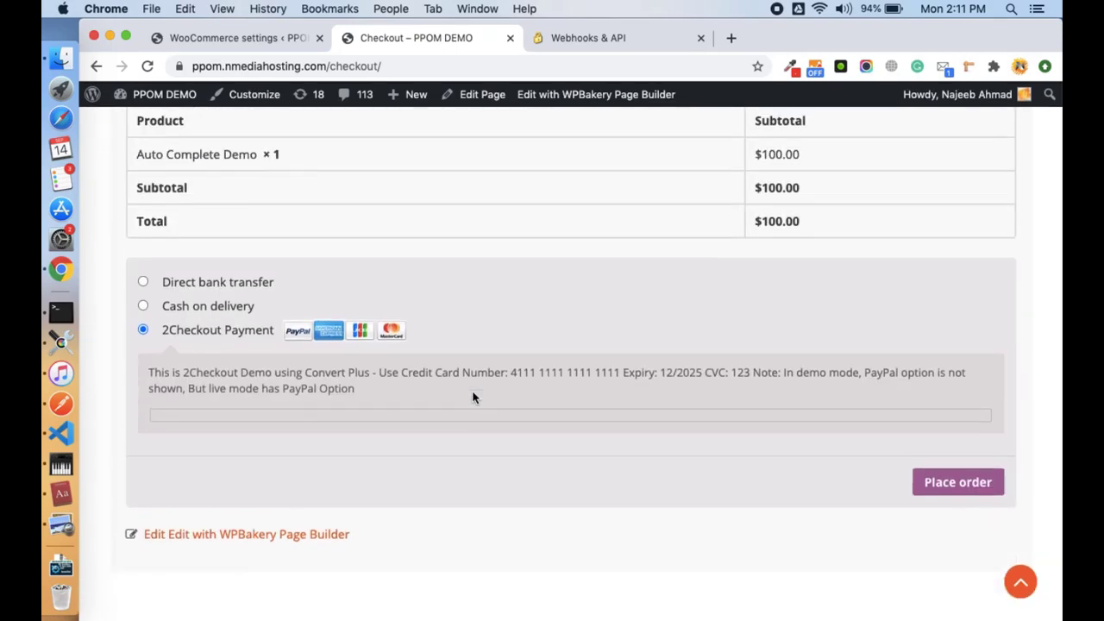
{"action": "left_click", "coordinate": [244, 307]}
{"action": "left_click", "coordinate": [233, 390]}
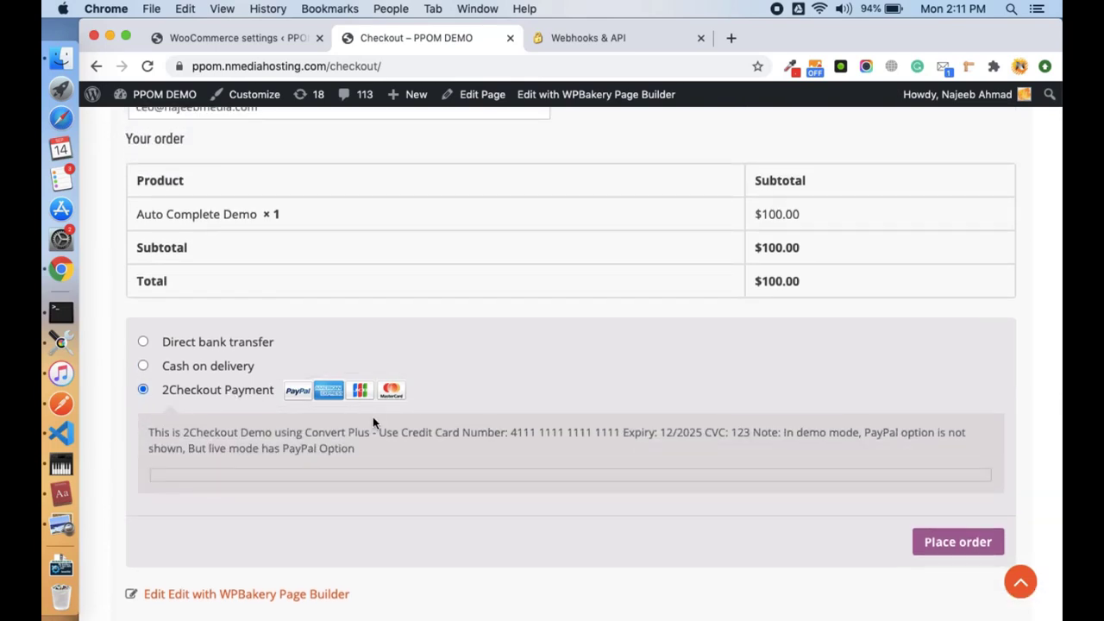
{"action": "scroll", "coordinate": [374, 419], "scroll_direction": "down", "scroll_amount": 2}
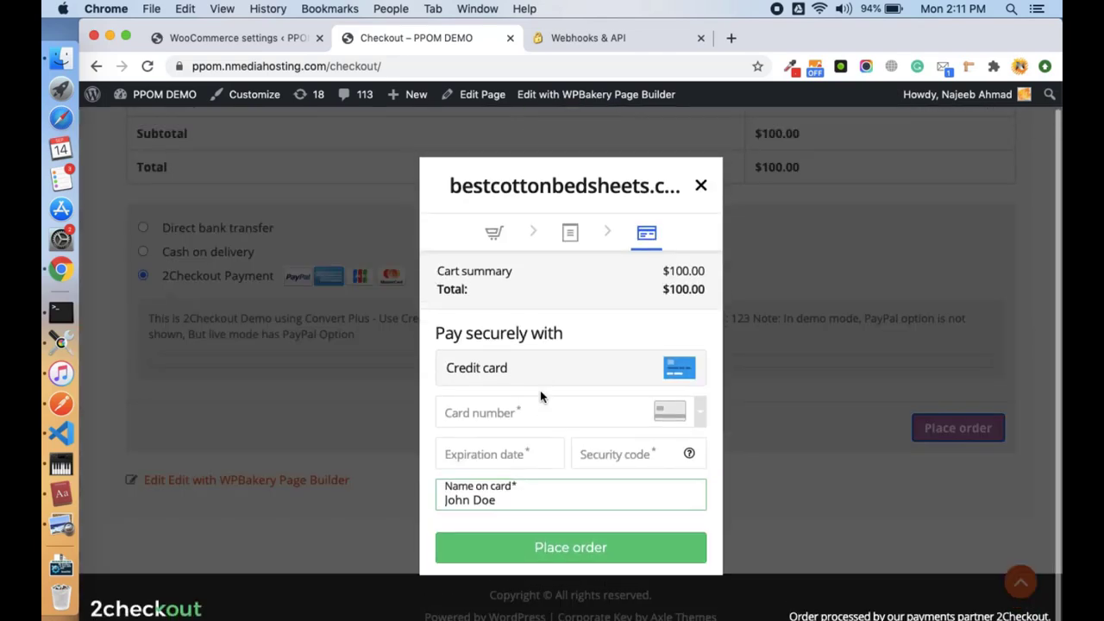
Fill in the saved Visa demo card's number, expiration date and security code in the 2Checkout payment form and submit the payment.
{"action": "left_click", "coordinate": [463, 402]}
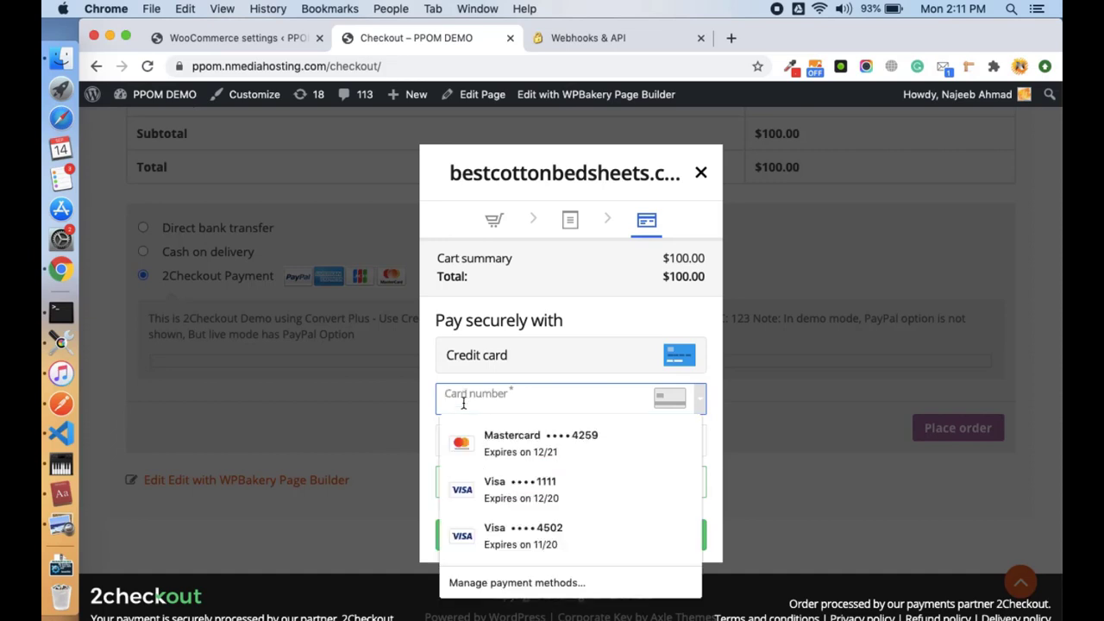
{"action": "left_click", "coordinate": [498, 472]}
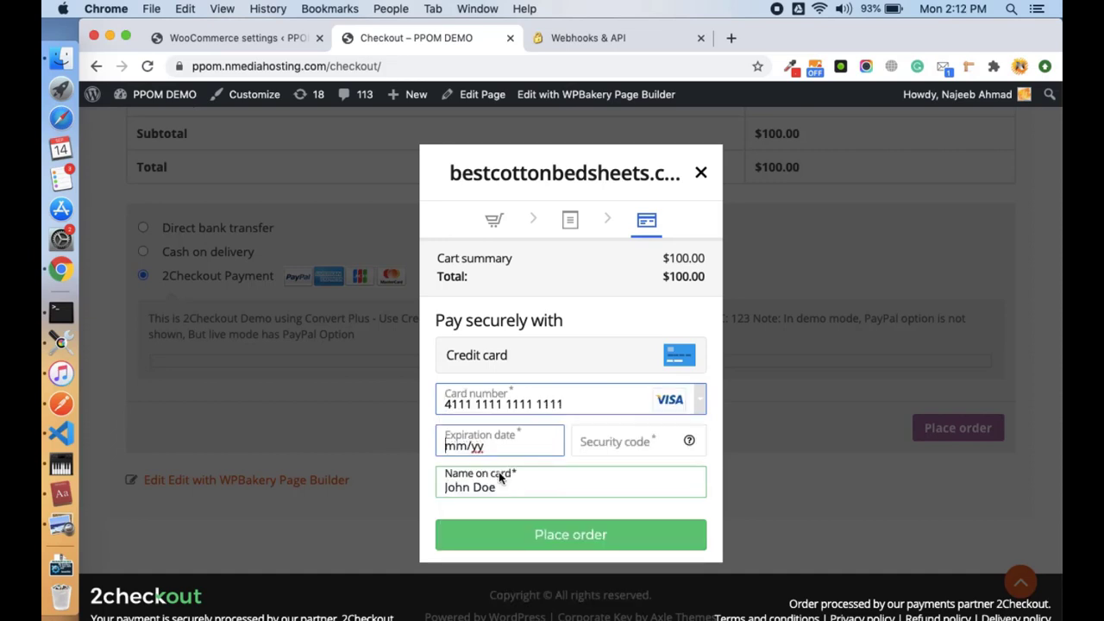
{"action": "type", "text": "12/20"}
{"action": "key", "text": "Tab"}
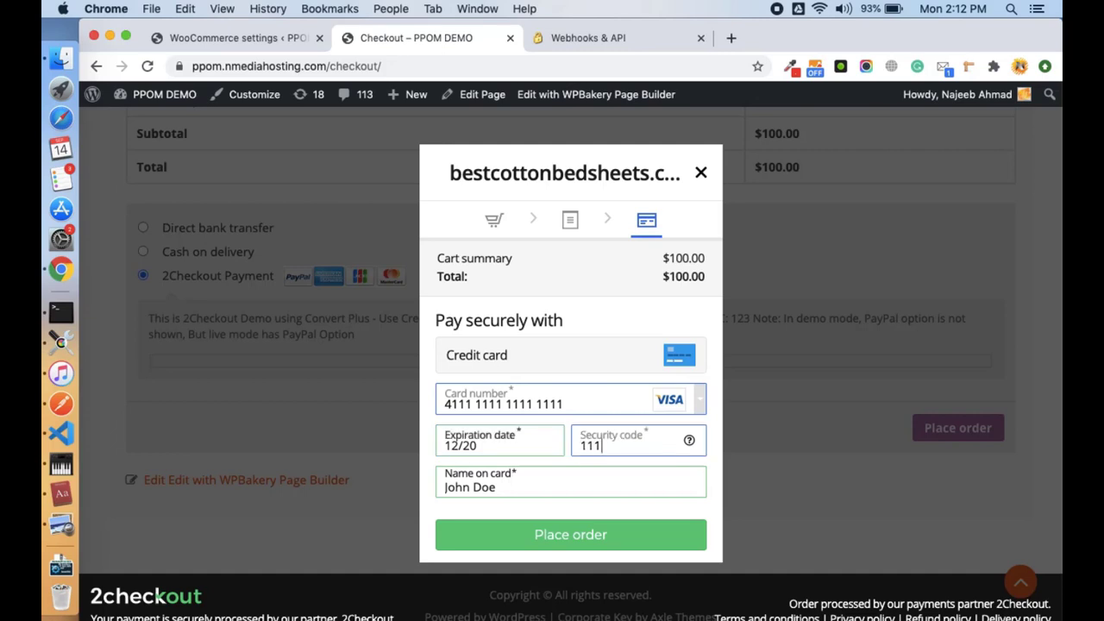
{"action": "left_click", "coordinate": [586, 535]}
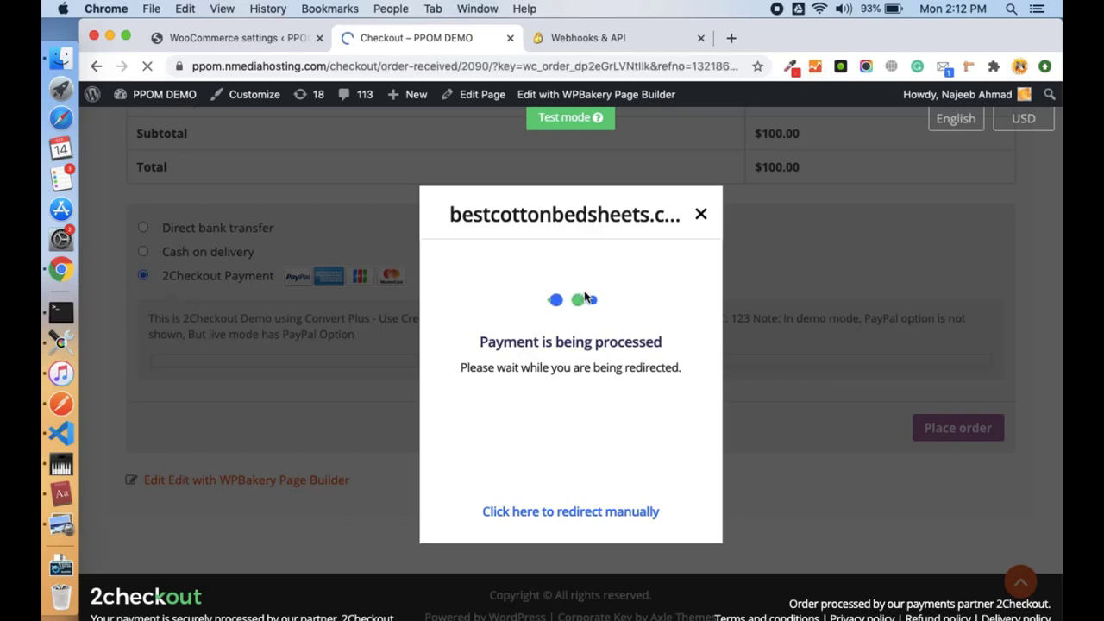
Check the order number and order details on the order-received page.
{"action": "scroll", "coordinate": [584, 297], "scroll_direction": "down", "scroll_amount": 2}
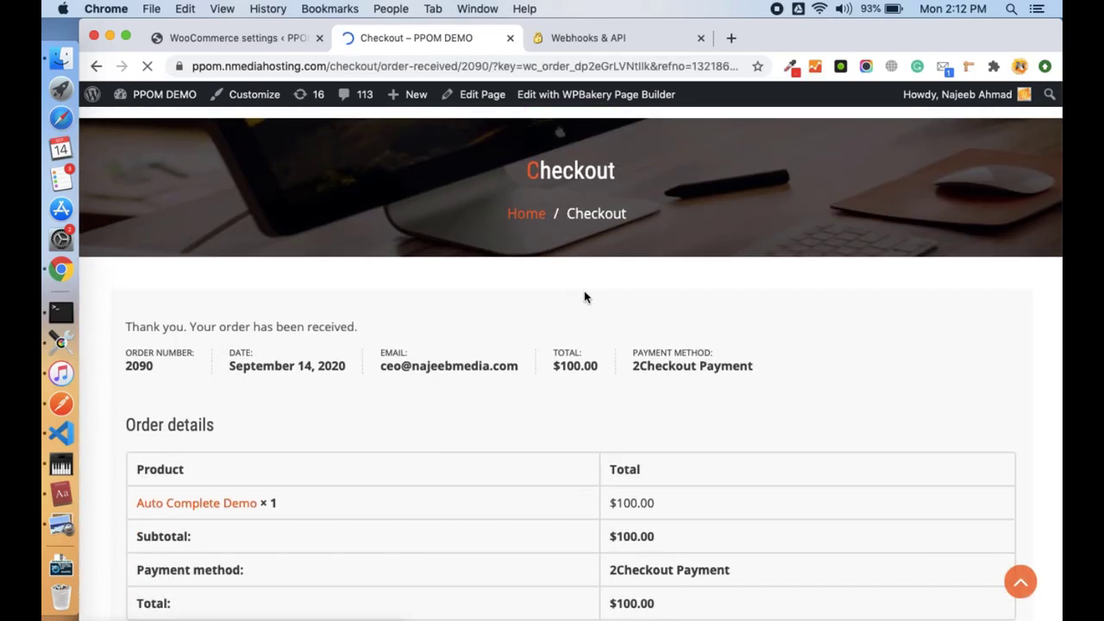
{"action": "double_click", "coordinate": [146, 367]}
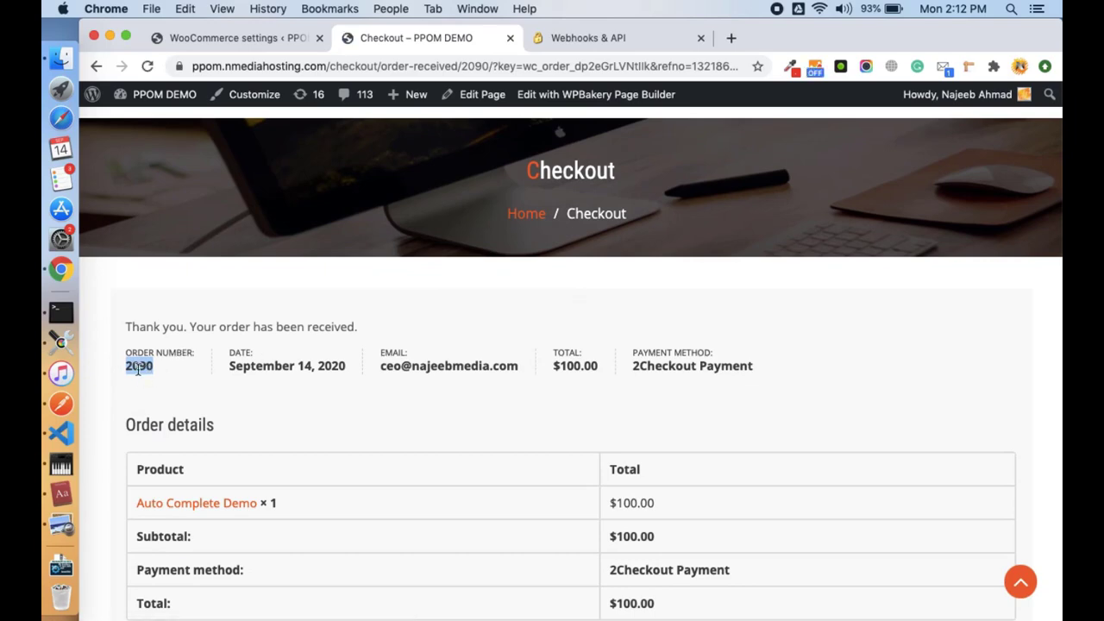
{"action": "scroll", "coordinate": [192, 385], "scroll_direction": "down", "scroll_amount": 1}
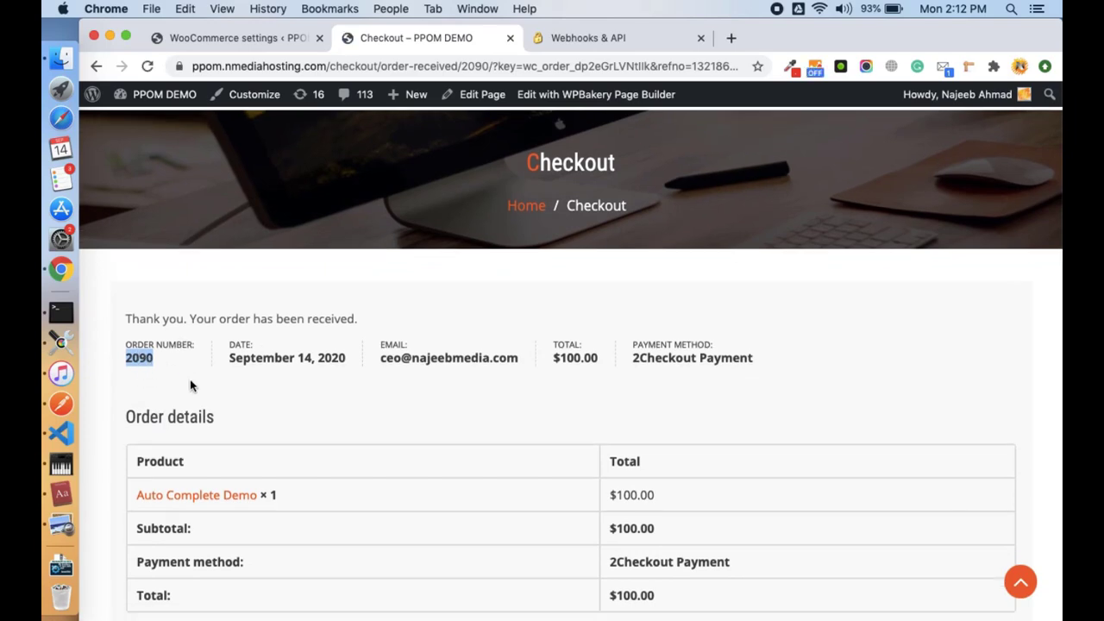
Open the newest order from the WooCommerce orders list and check its payment status.
{"action": "left_click", "coordinate": [294, 40]}
{"action": "scroll", "coordinate": [157, 251], "scroll_direction": "up", "scroll_amount": 6}
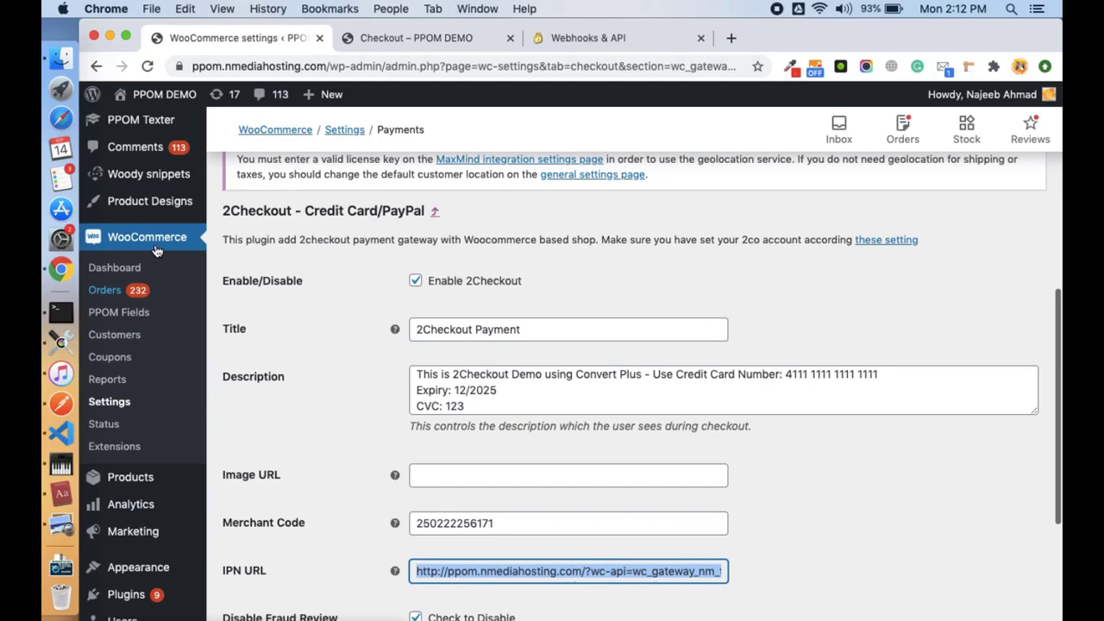
{"action": "left_click", "coordinate": [119, 295]}
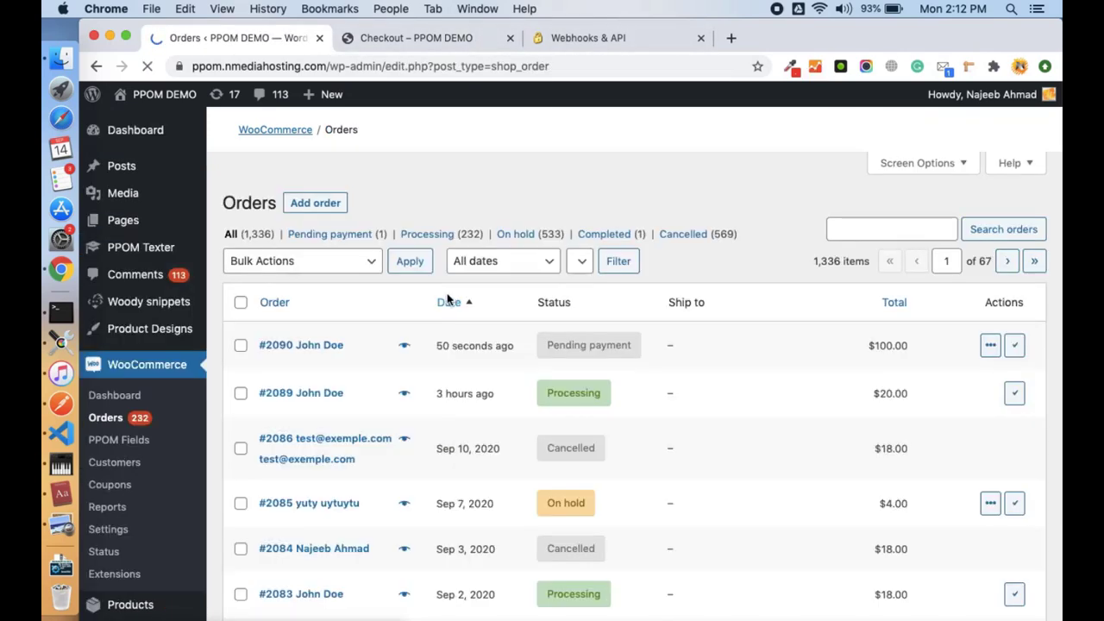
{"action": "scroll", "coordinate": [368, 432], "scroll_direction": "down", "scroll_amount": 3}
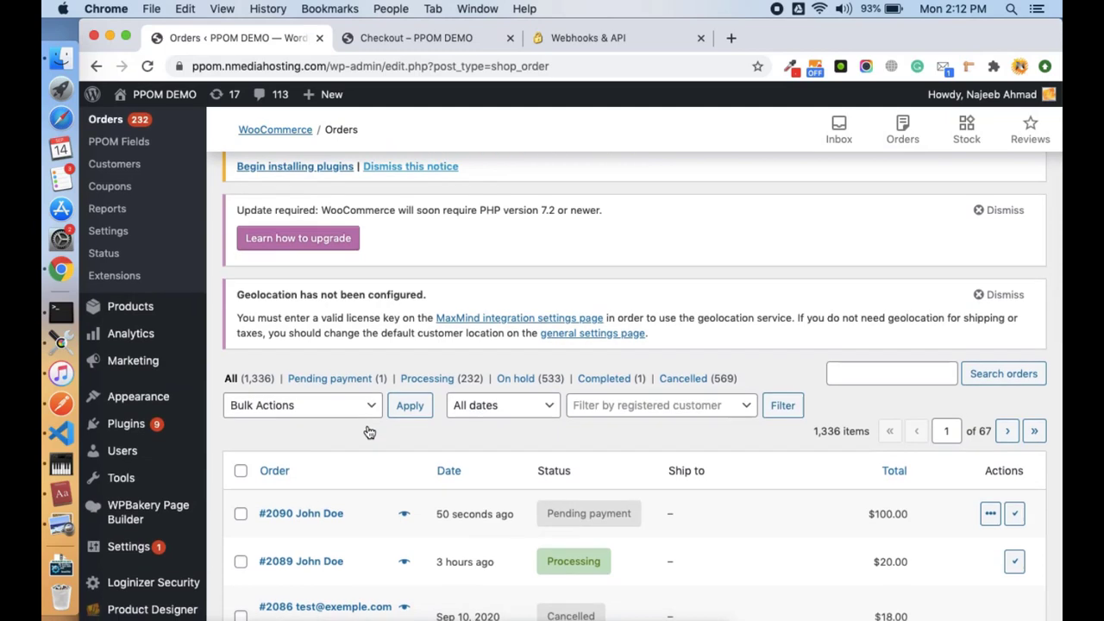
{"action": "left_click", "coordinate": [309, 514]}
{"action": "mouse_move", "coordinate": [590, 515]}
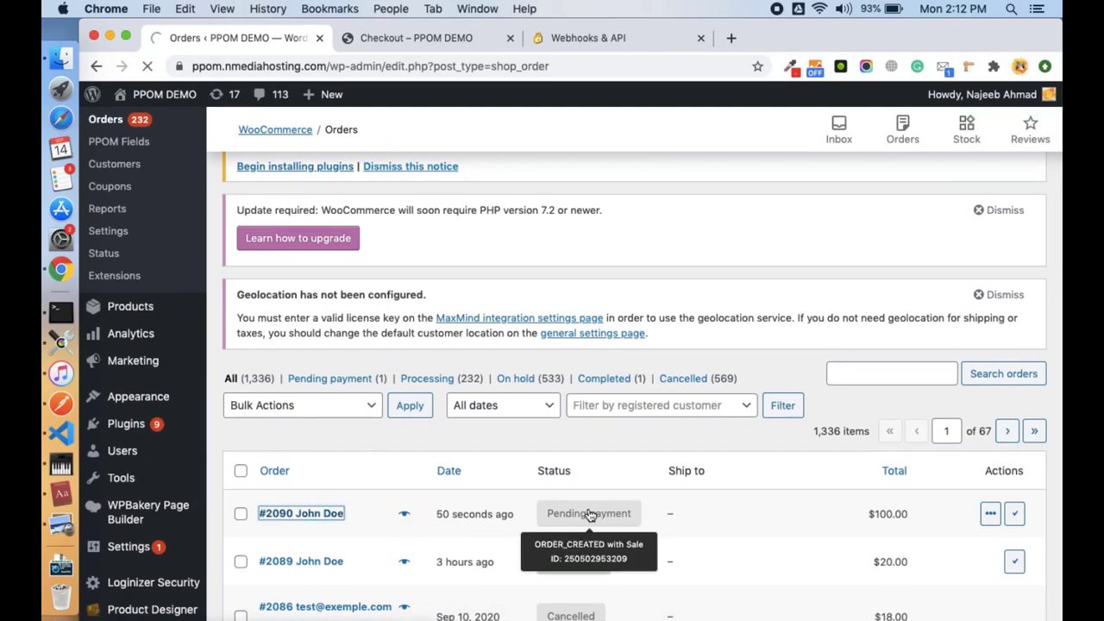
Examine the order's status and the sale ID in its notes, and reload the order to check for payment updates.
{"action": "scroll", "coordinate": [638, 394], "scroll_direction": "down", "scroll_amount": 2}
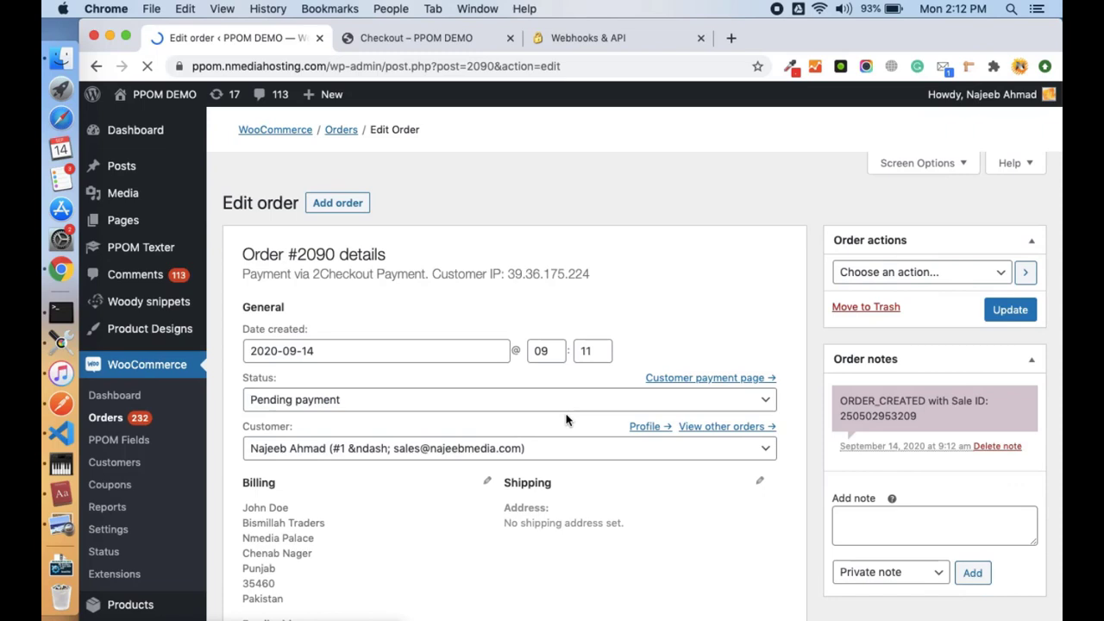
{"action": "scroll", "coordinate": [566, 420], "scroll_direction": "down", "scroll_amount": 3}
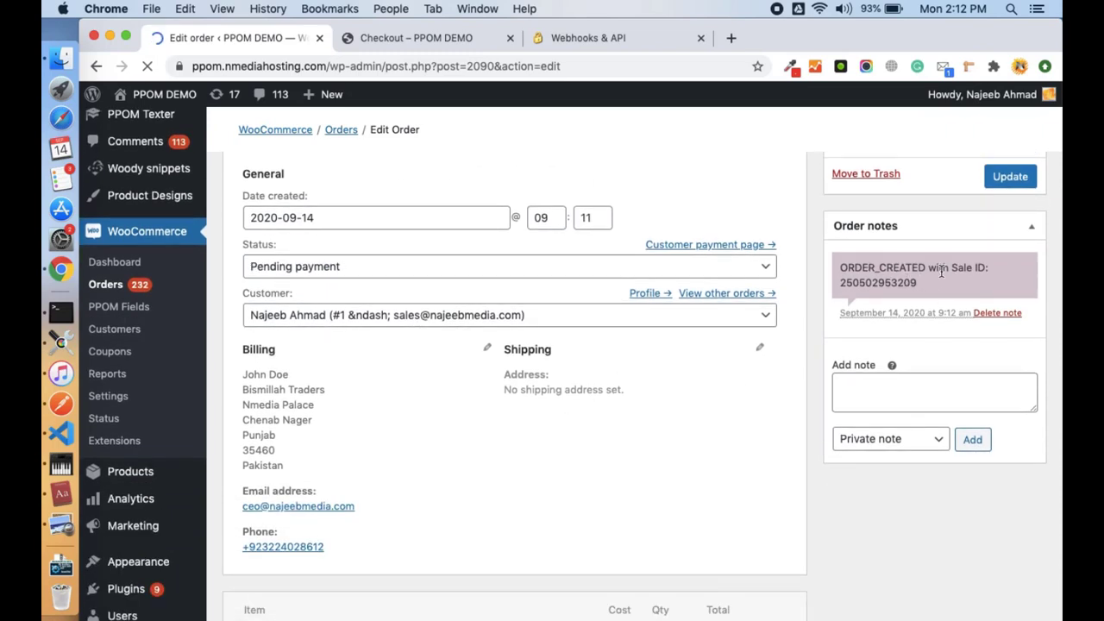
{"action": "double_click", "coordinate": [892, 285]}
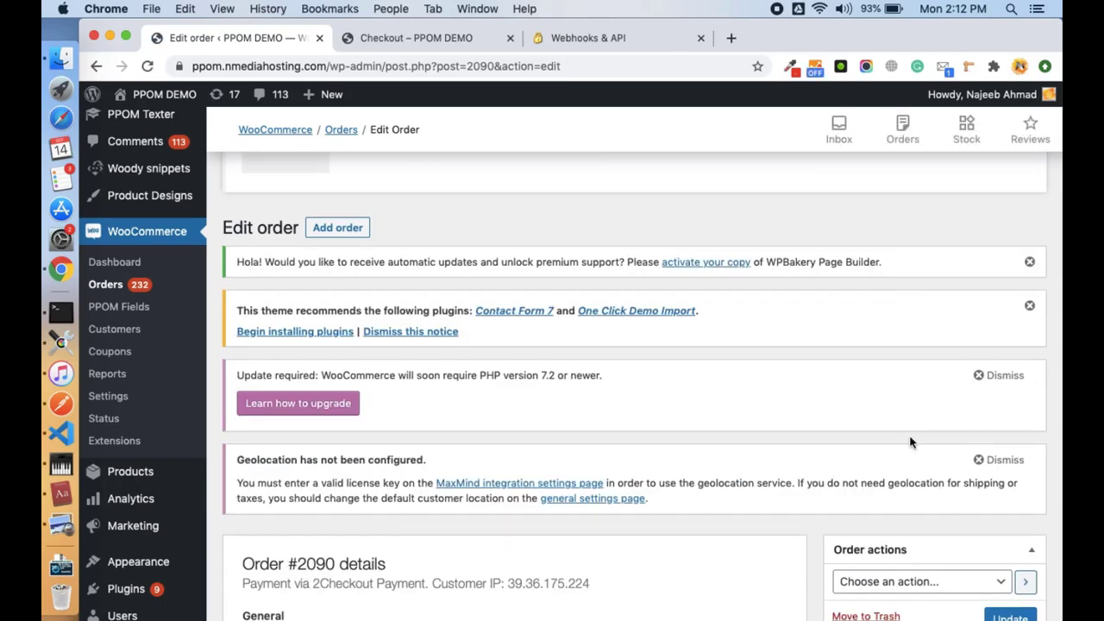
{"action": "scroll", "coordinate": [910, 441], "scroll_direction": "down", "scroll_amount": 5}
{"action": "left_click", "coordinate": [804, 423]}
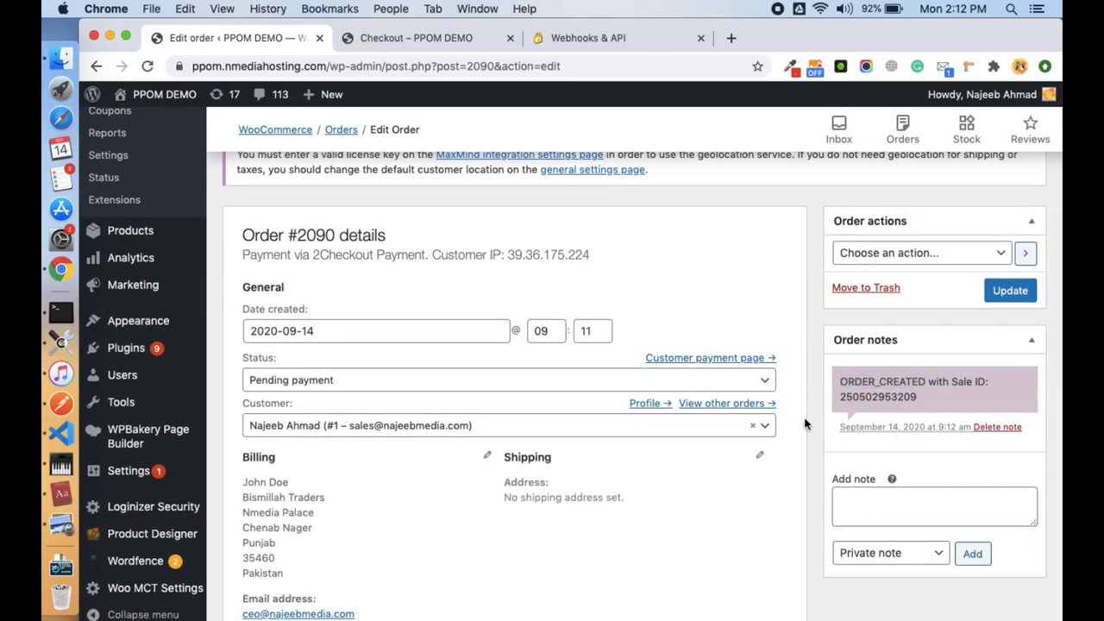
{"action": "scroll", "coordinate": [804, 424], "scroll_direction": "up", "scroll_amount": 1}
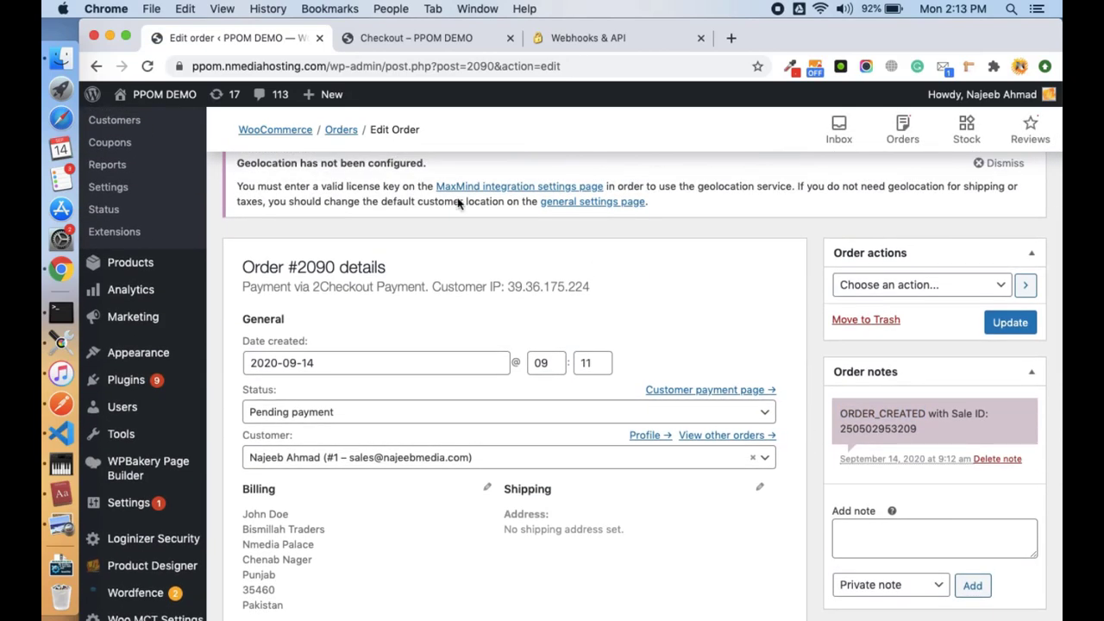
{"action": "key", "text": "super+r"}
{"action": "scroll", "coordinate": [664, 423], "scroll_direction": "down", "scroll_amount": 2}
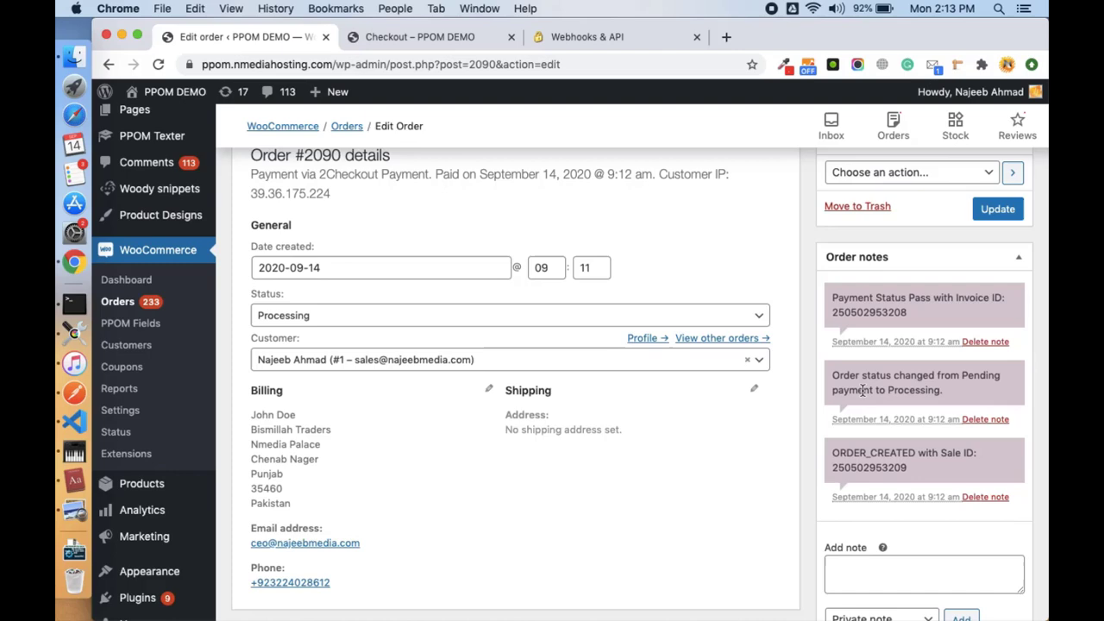
Review the order's details, status and payment notes, and check the Instant Notification System settings in the 2Checkout Webhooks & API page.
{"action": "scroll", "coordinate": [648, 370], "scroll_direction": "up", "scroll_amount": 5}
{"action": "scroll", "coordinate": [647, 371], "scroll_direction": "down", "scroll_amount": 4}
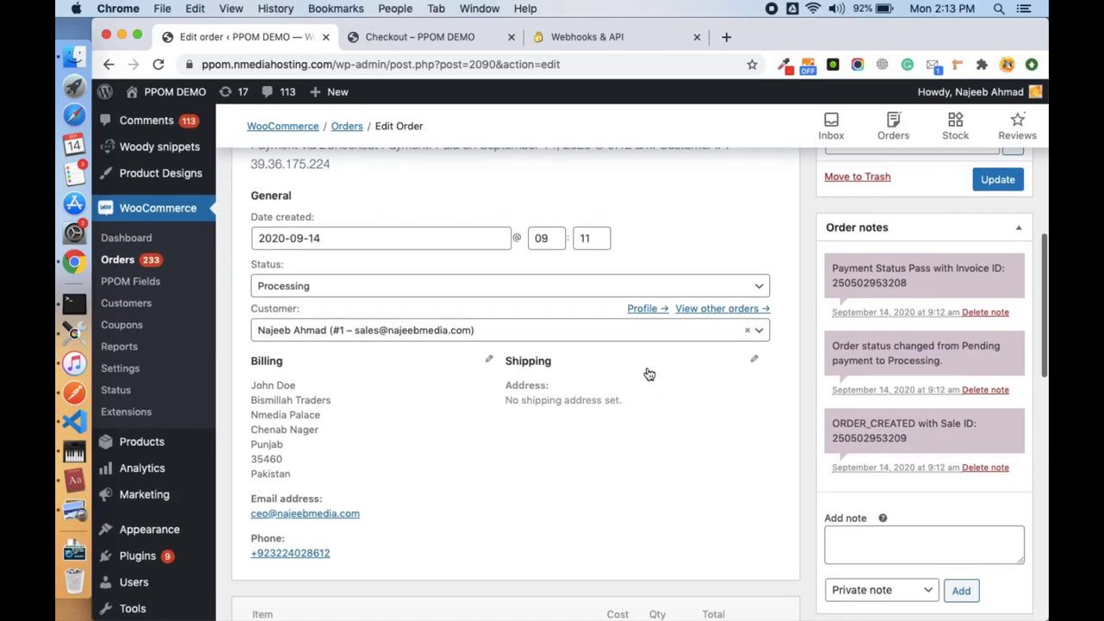
{"action": "scroll", "coordinate": [649, 373], "scroll_direction": "up", "scroll_amount": 2}
{"action": "left_click", "coordinate": [563, 41]}
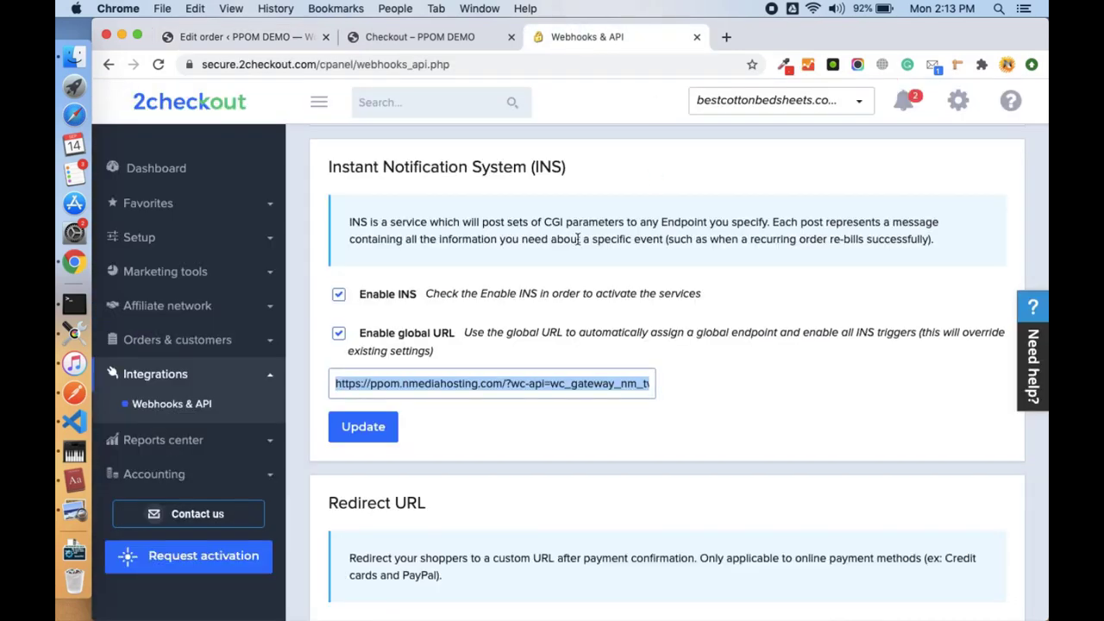
Review the order summary and product details on the order-received page, and return to the order's edit page.
{"action": "left_click", "coordinate": [411, 35]}
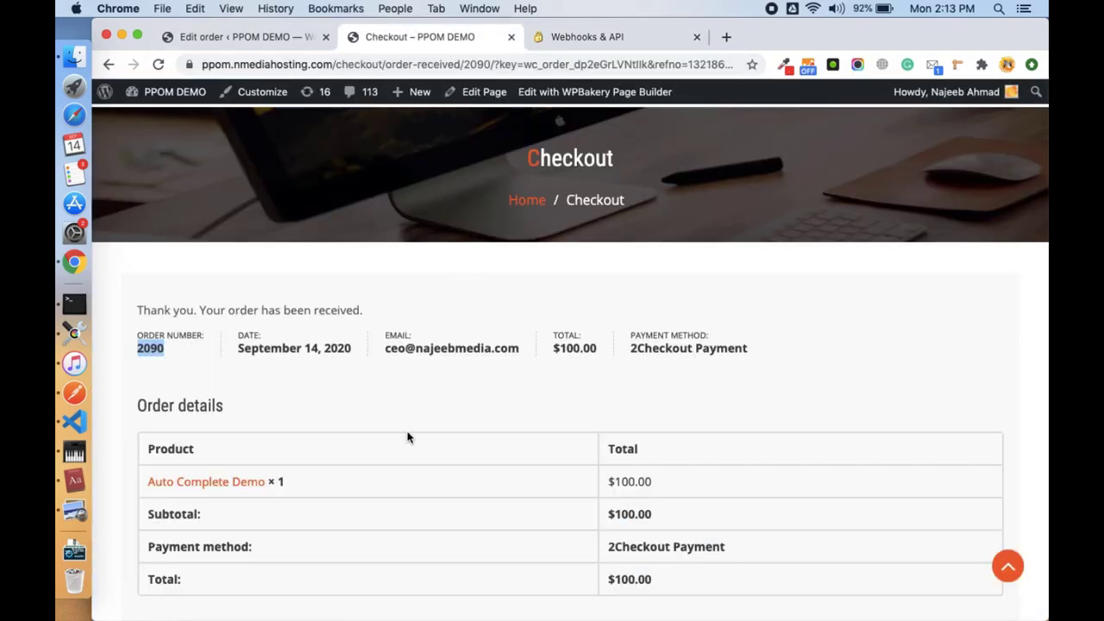
{"action": "scroll", "coordinate": [408, 438], "scroll_direction": "down", "scroll_amount": 3}
{"action": "scroll", "coordinate": [408, 438], "scroll_direction": "up", "scroll_amount": 4}
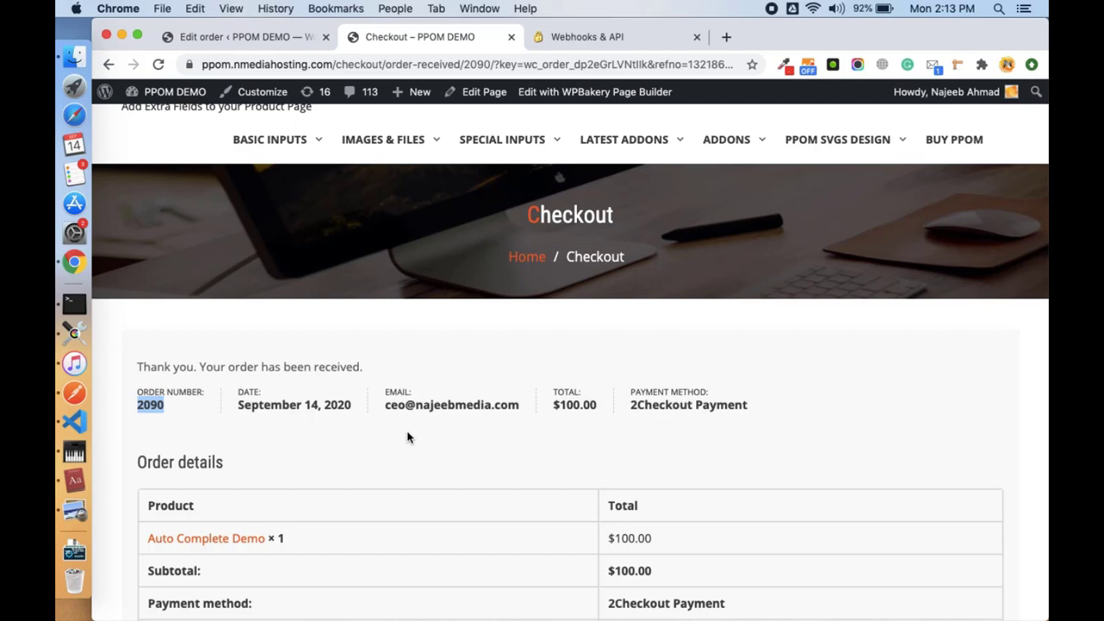
{"action": "scroll", "coordinate": [408, 437], "scroll_direction": "down", "scroll_amount": 2}
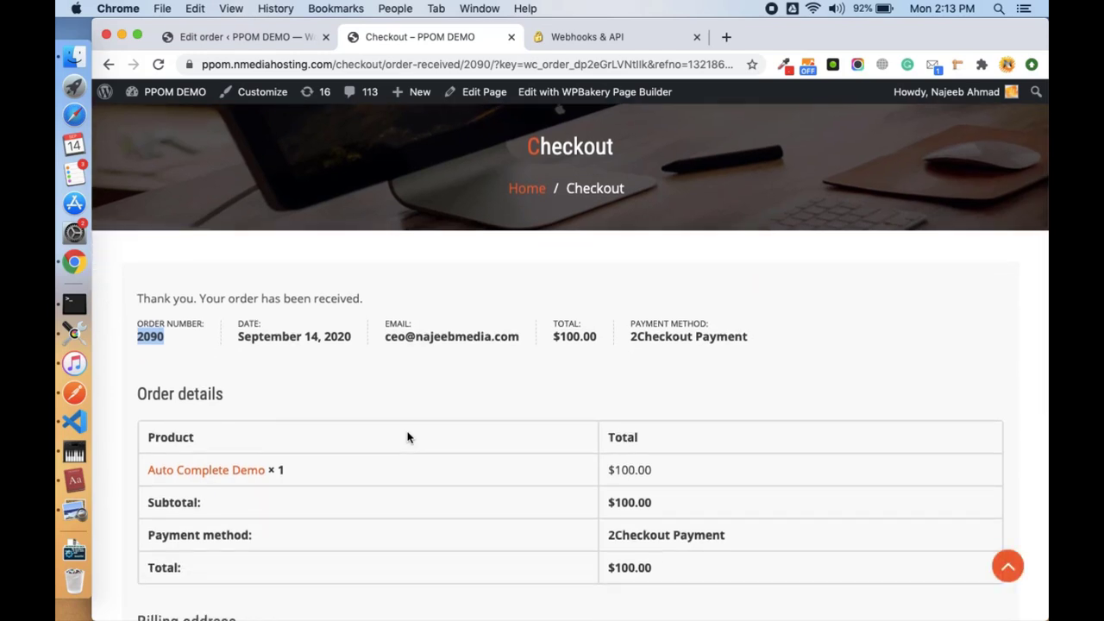
{"action": "scroll", "coordinate": [408, 438], "scroll_direction": "up", "scroll_amount": 3}
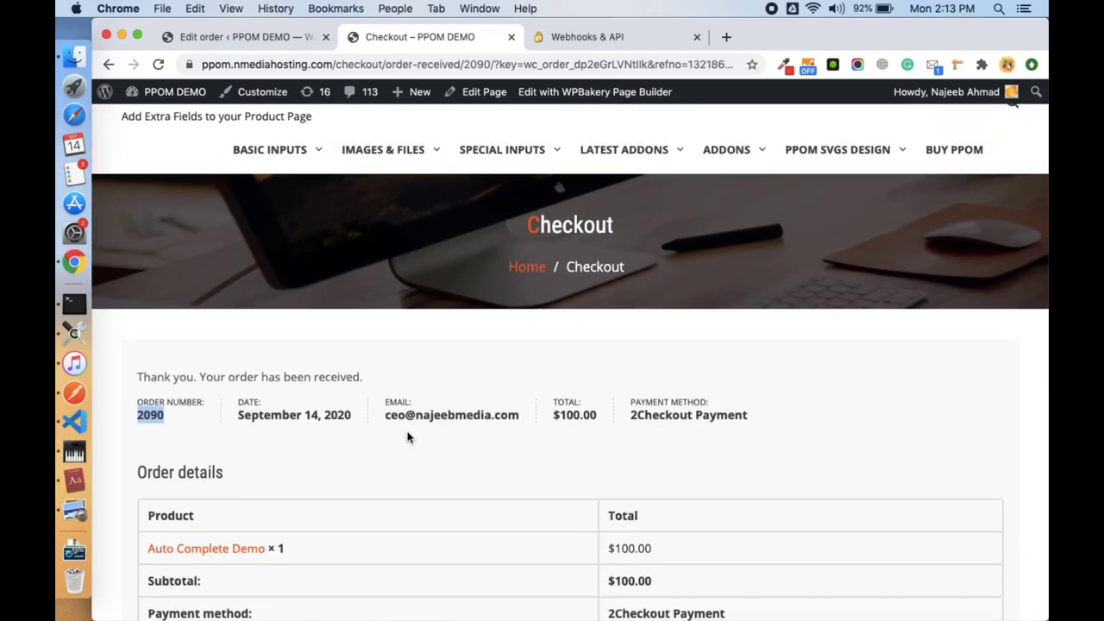
{"action": "scroll", "coordinate": [408, 437], "scroll_direction": "down", "scroll_amount": 2}
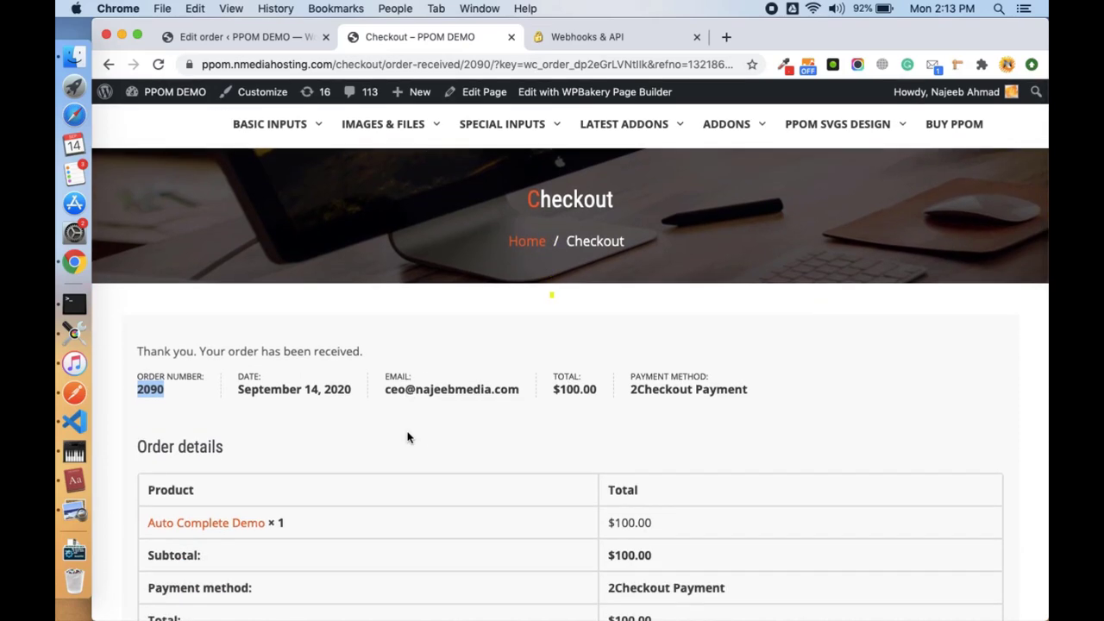
{"action": "left_click", "coordinate": [280, 40]}
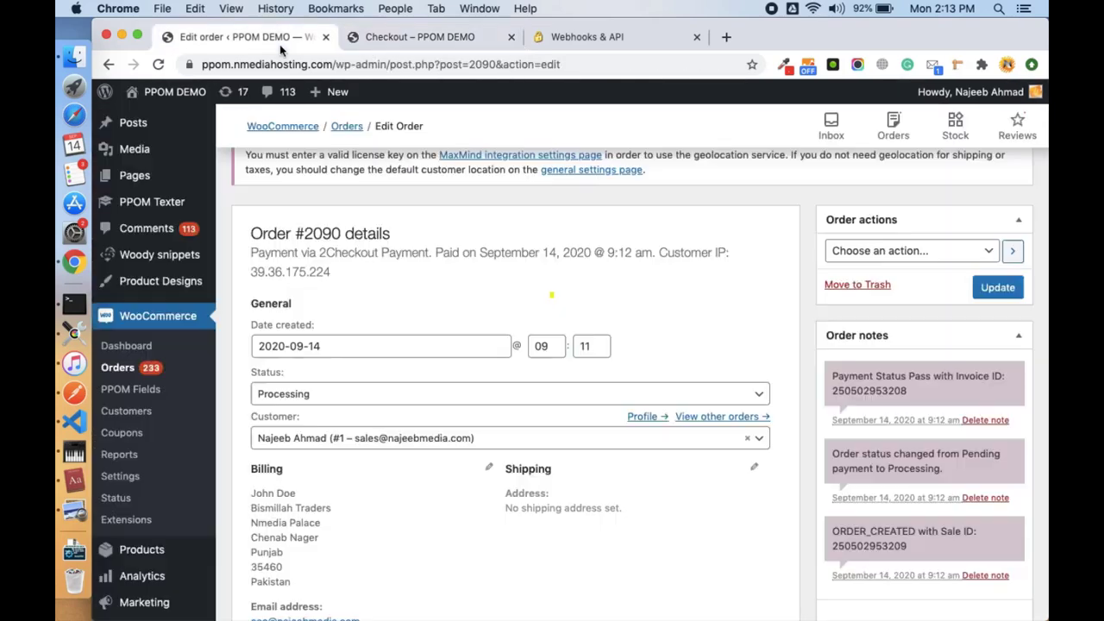